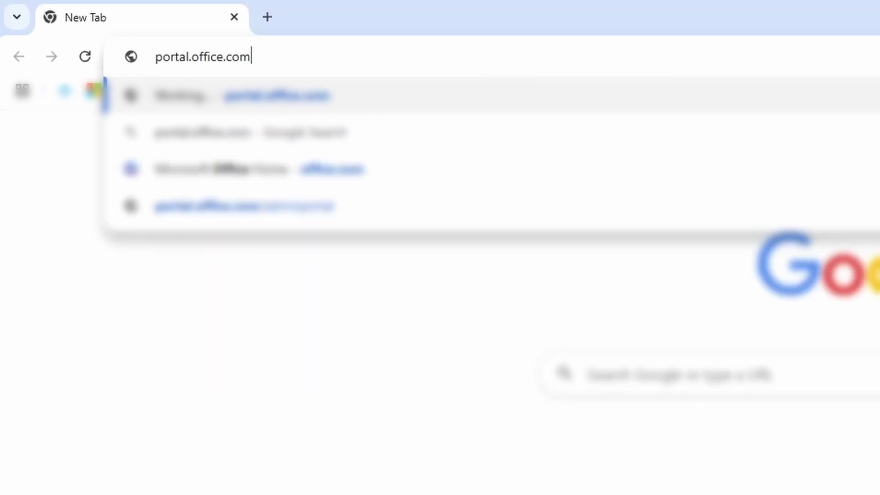
Load portal.office.com in Chrome to reach the Microsoft 365 home page.
{"action": "key", "text": "Return"}
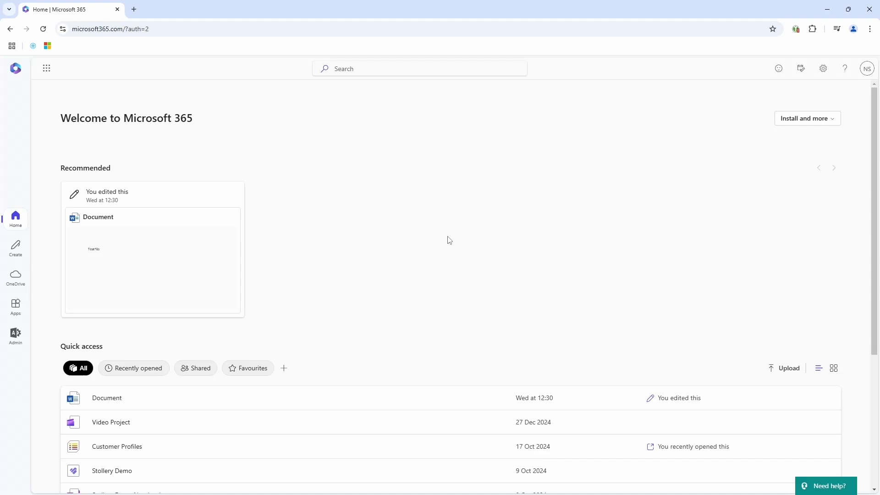
Open portal.office.com in an Incognito window and enter the admin account's email address.
{"action": "key", "text": "ctrl+shift+n"}
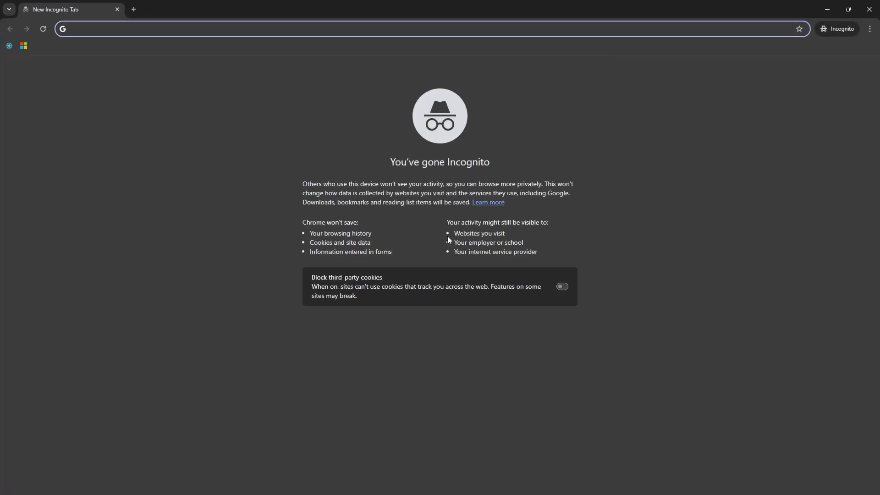
{"action": "type", "text": "portal.office.com"}
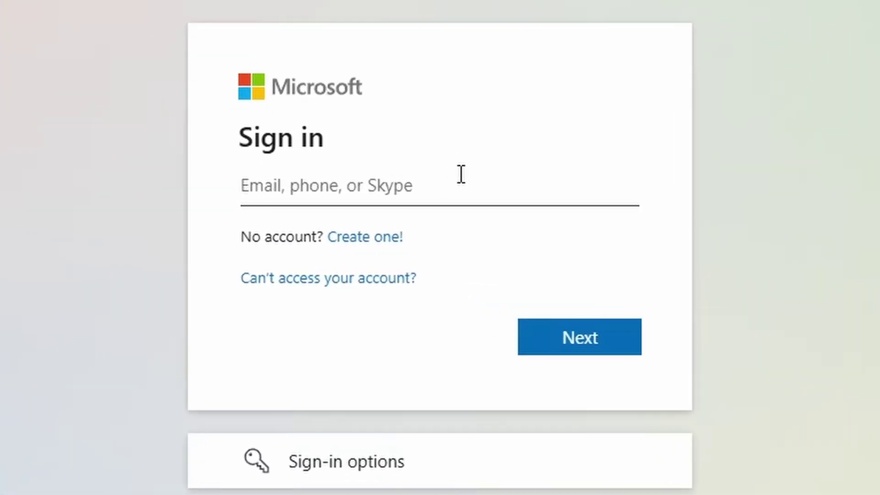
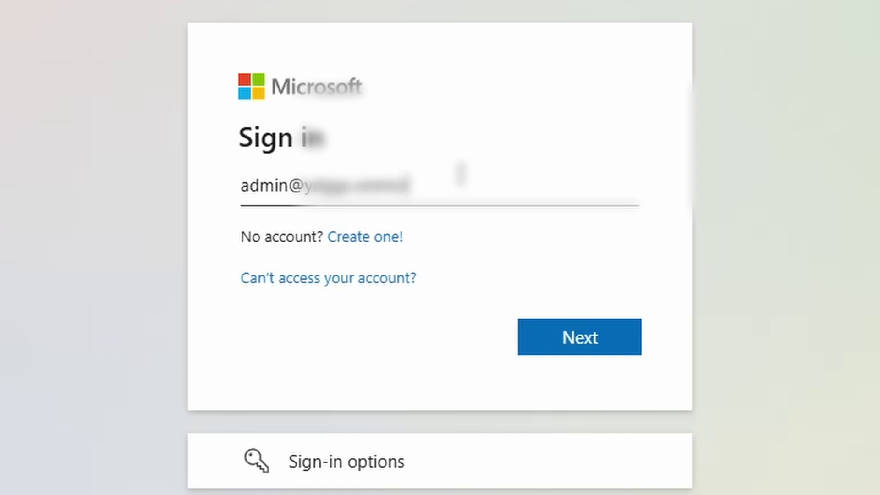
{"action": "key", "text": "Return"}
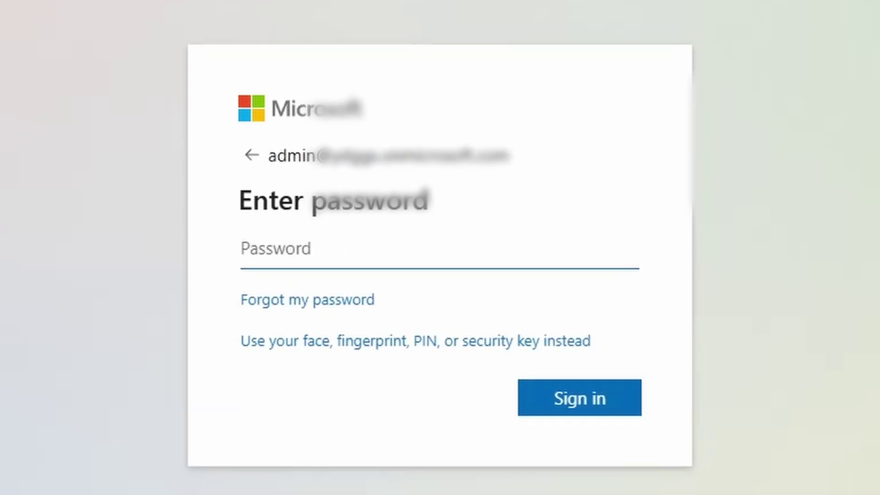
Sign in with the account password and verify with the authenticator code.
{"action": "left_click", "coordinate": [275, 250]}
{"action": "key", "text": "ctrl+v"}
{"action": "key", "text": "Return"}
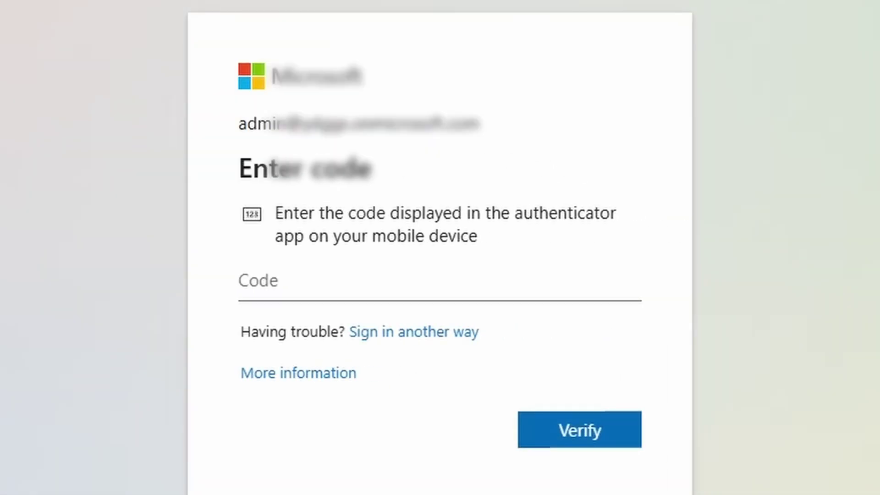
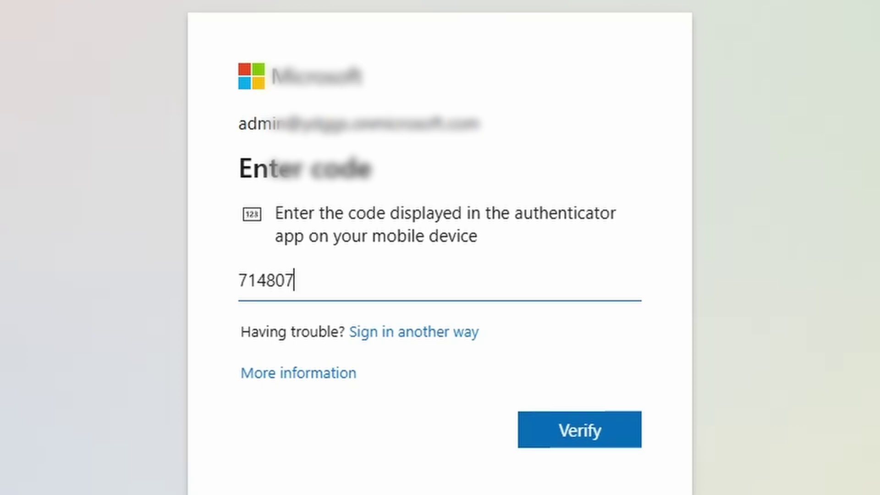
{"action": "key", "text": "Return"}
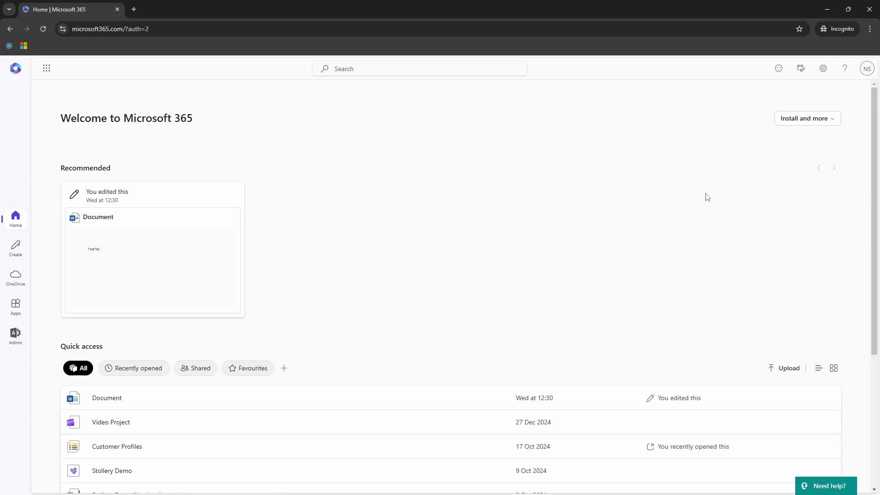
Open View account from the NS avatar menu and dismiss the feedback dialog.
{"action": "left_click", "coordinate": [870, 70]}
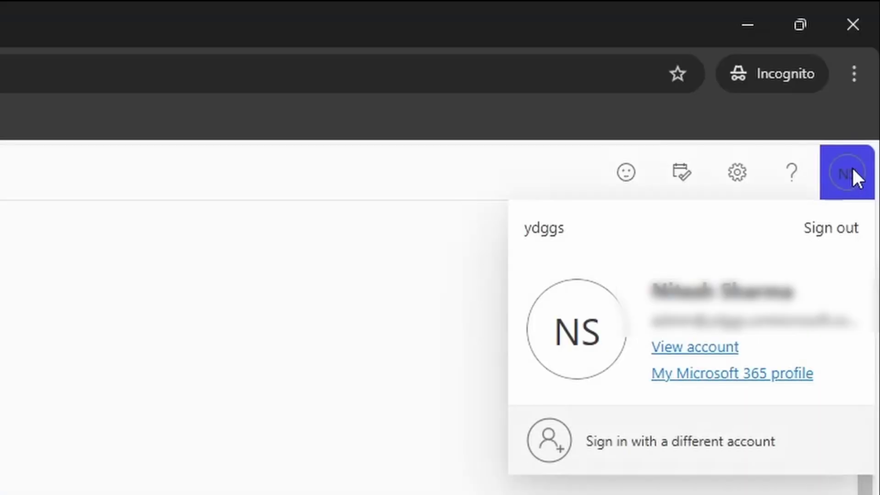
{"action": "left_click", "coordinate": [712, 350]}
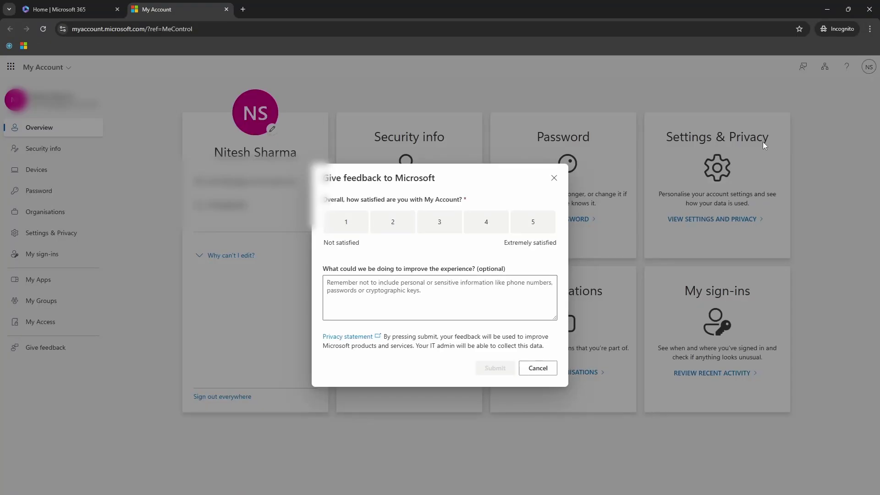
{"action": "left_click", "coordinate": [554, 178]}
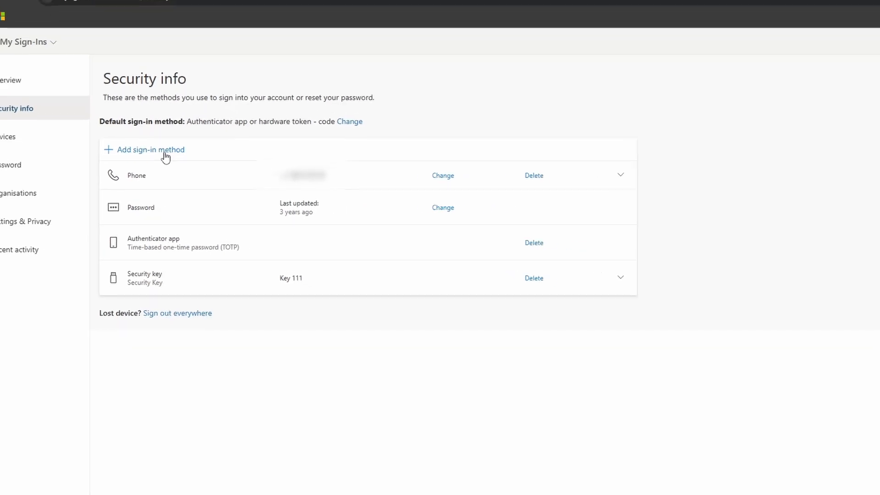
Add Microsoft Authenticator as a new sign-in method.
{"action": "left_click", "coordinate": [165, 154]}
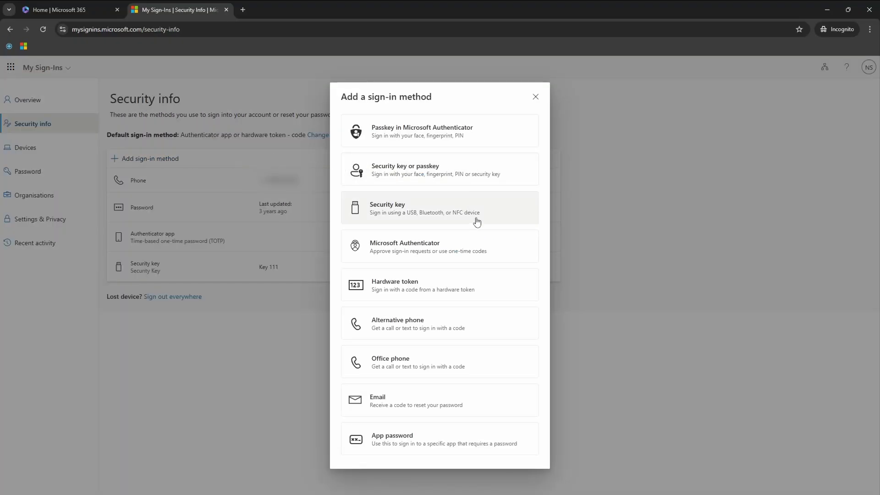
{"action": "left_click", "coordinate": [504, 252]}
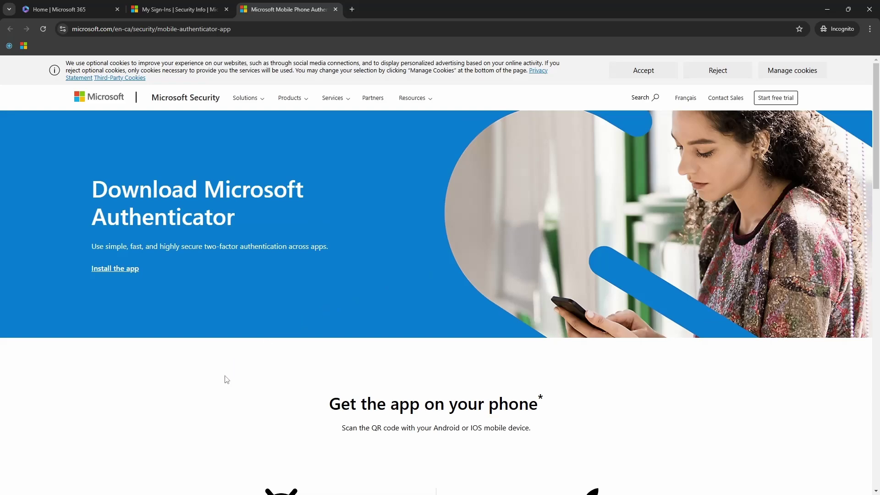
View the Google Play and App Store QR codes, then return to the My Sign-Ins tab.
{"action": "scroll", "coordinate": [225, 379], "scroll_direction": "down", "scroll_amount": 1}
{"action": "scroll", "coordinate": [226, 379], "scroll_direction": "down", "scroll_amount": 1}
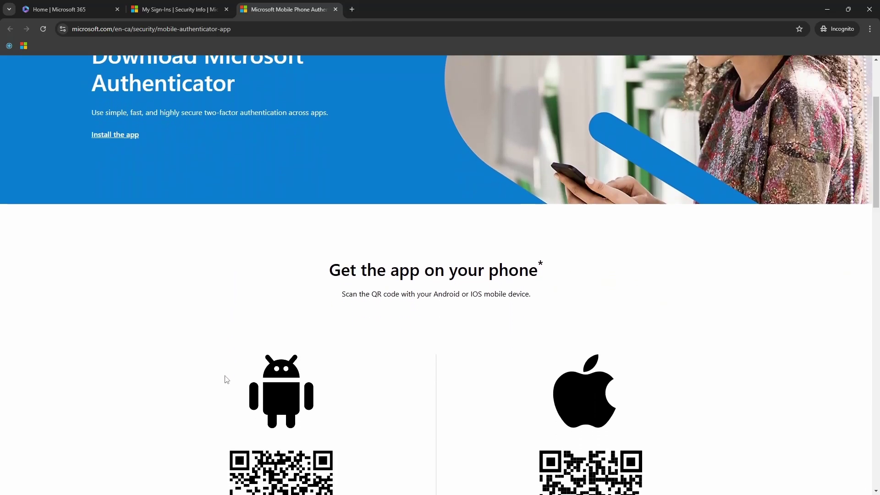
{"action": "scroll", "coordinate": [225, 379], "scroll_direction": "down", "scroll_amount": 1}
{"action": "scroll", "coordinate": [173, 396], "scroll_direction": "down", "scroll_amount": 1}
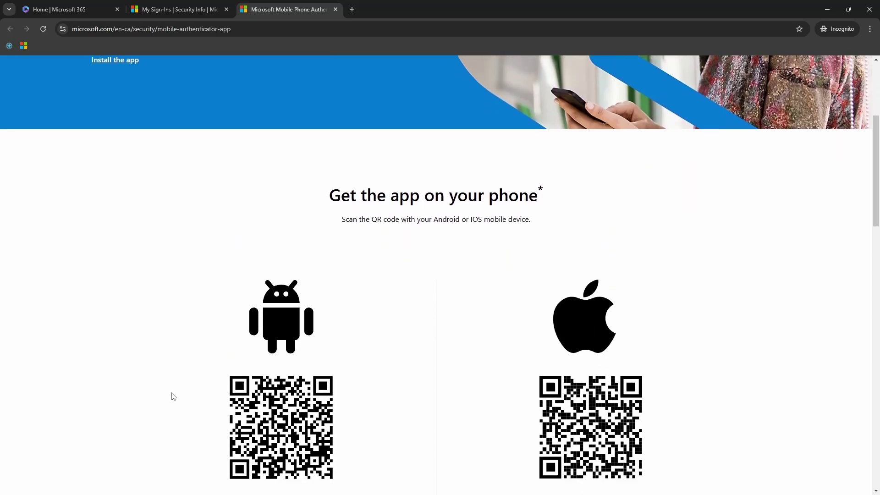
{"action": "scroll", "coordinate": [173, 396], "scroll_direction": "down", "scroll_amount": 2}
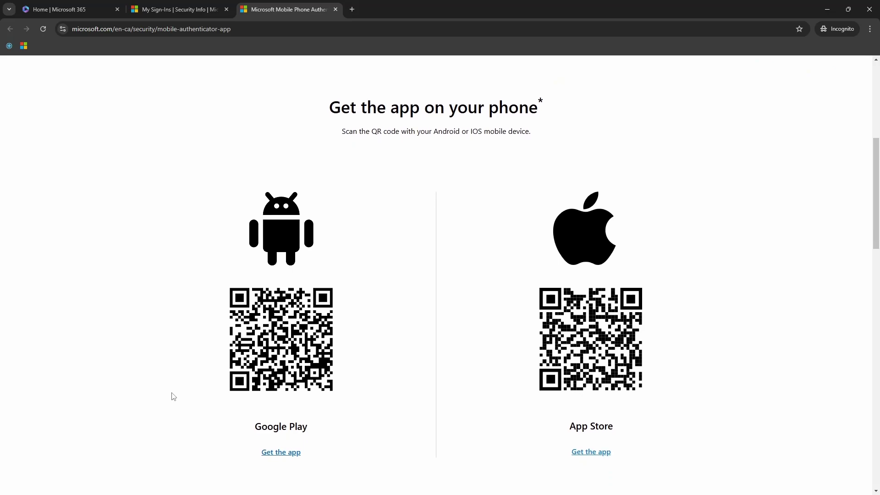
{"action": "scroll", "coordinate": [173, 396], "scroll_direction": "down", "scroll_amount": 1}
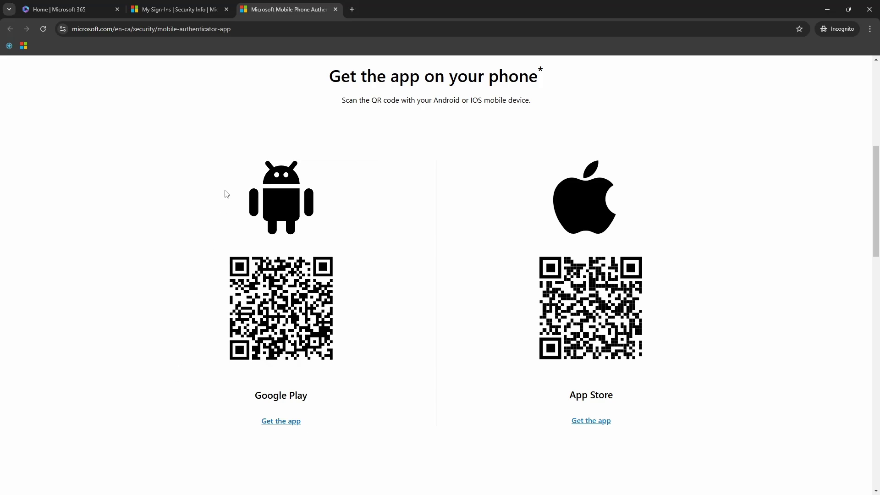
{"action": "left_click", "coordinate": [174, 10]}
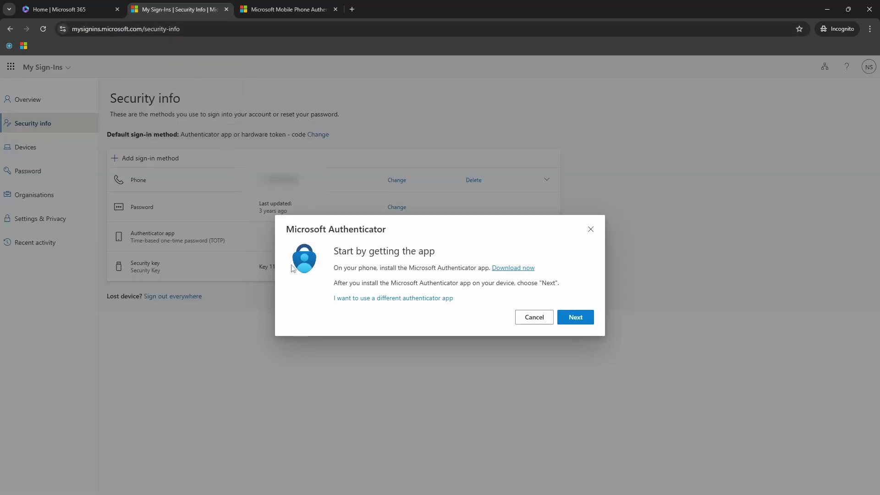
Advance the Authenticator wizard past the install step to the QR code screen.
{"action": "left_click", "coordinate": [574, 321]}
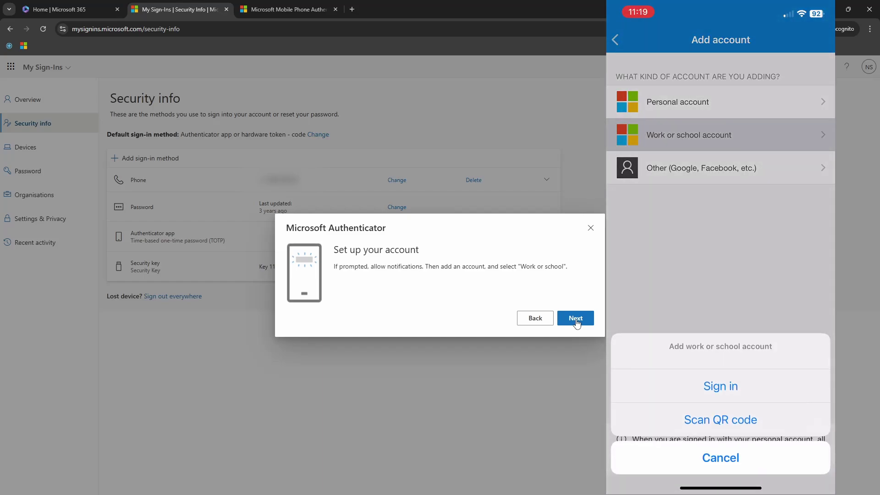
{"action": "left_click", "coordinate": [576, 321]}
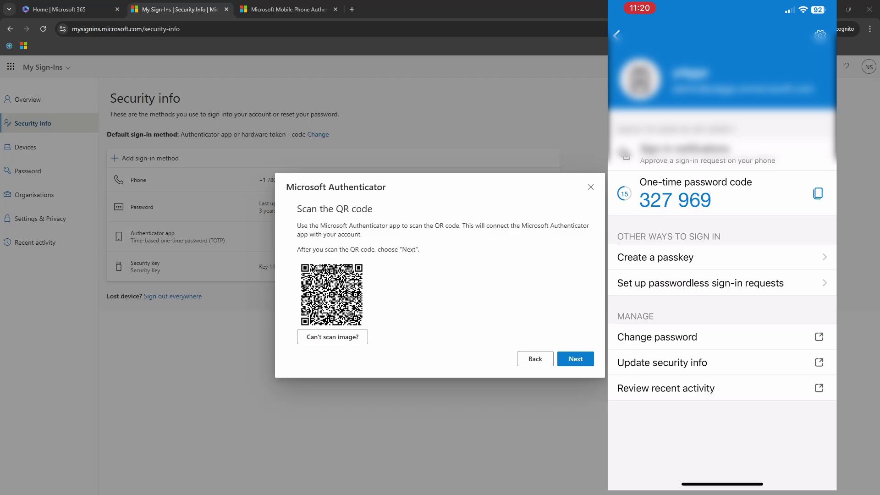
Approve the test notification on the phone by entering the number 48.
{"action": "left_click", "coordinate": [574, 358]}
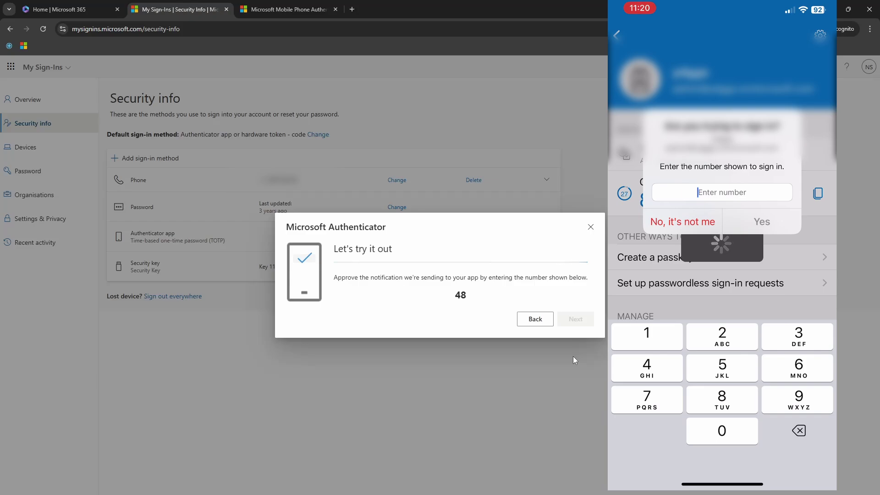
{"action": "type", "text": "48"}
{"action": "left_click", "coordinate": [762, 221]}
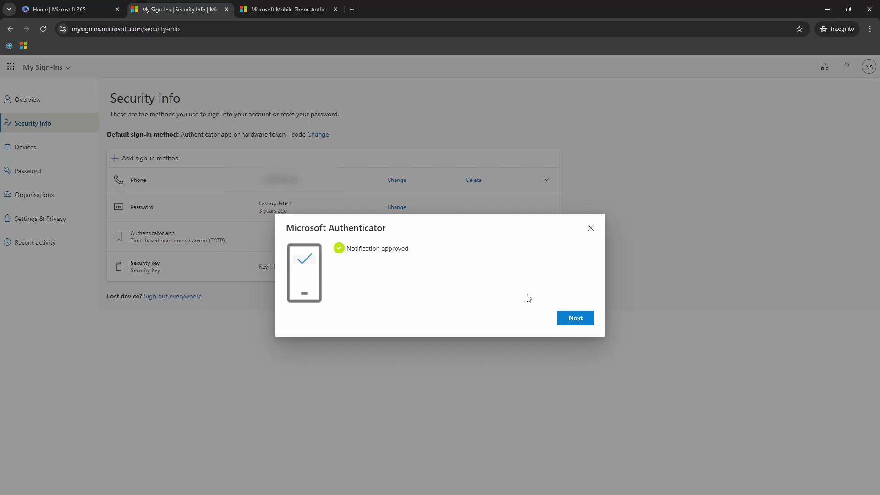
Finish the Authenticator wizard and reload the Security info list.
{"action": "left_click", "coordinate": [575, 319]}
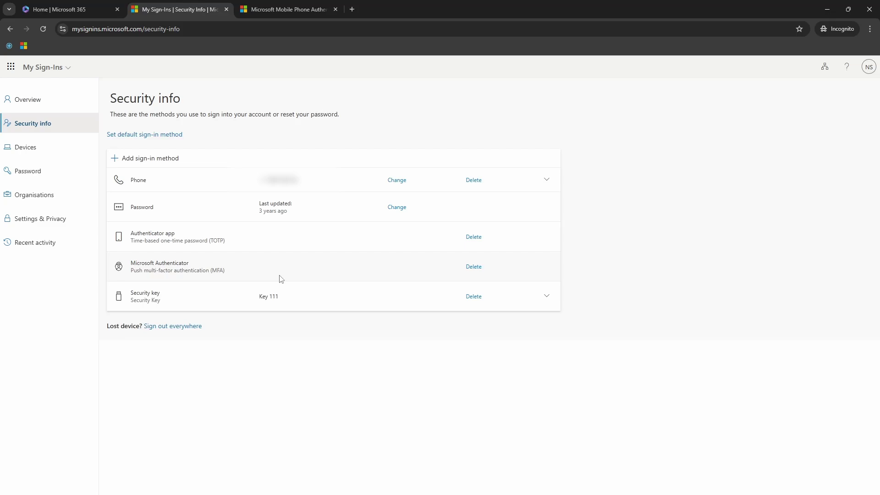
{"action": "left_click", "coordinate": [44, 30]}
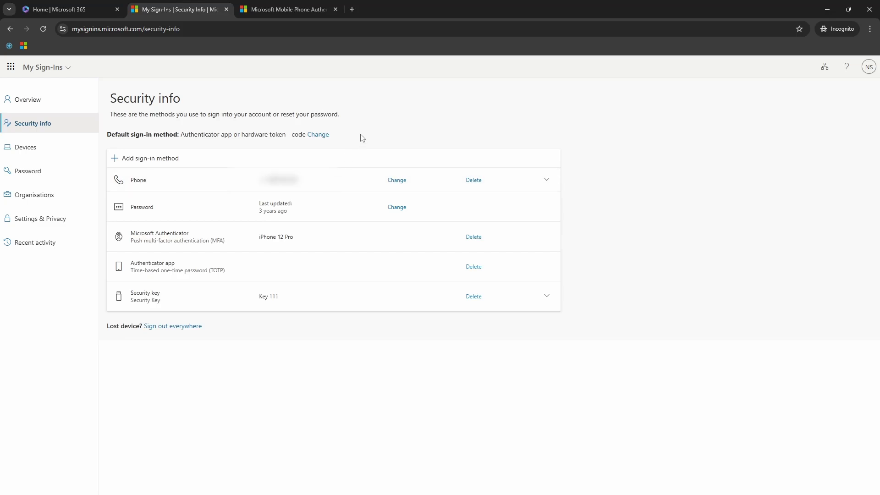
Change the default sign-in method to App based authentication - notification.
{"action": "left_click", "coordinate": [320, 135]}
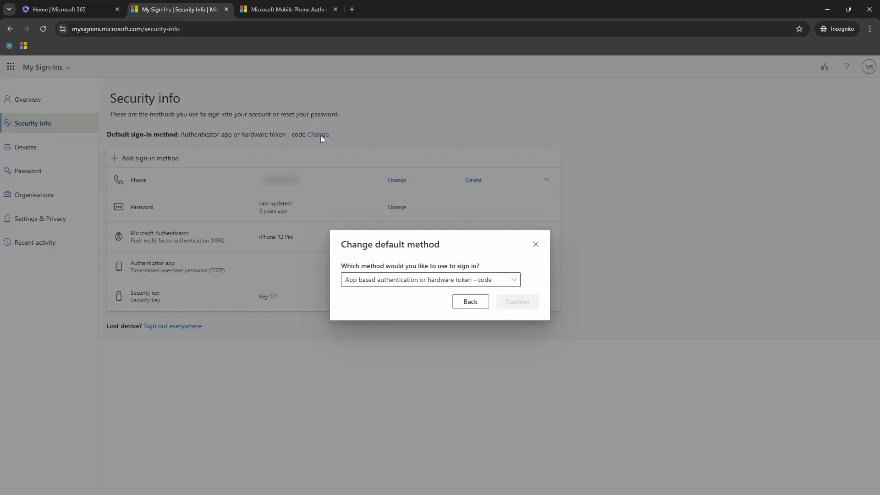
{"action": "left_click", "coordinate": [403, 282]}
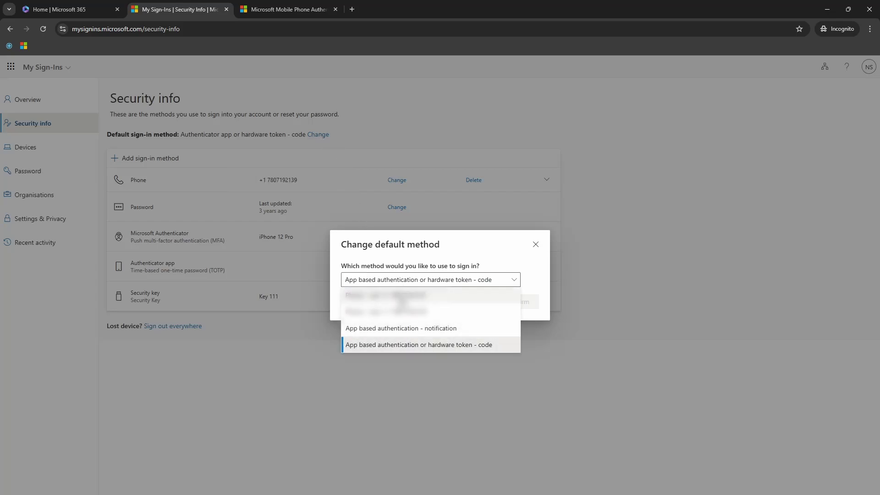
{"action": "left_click", "coordinate": [465, 330]}
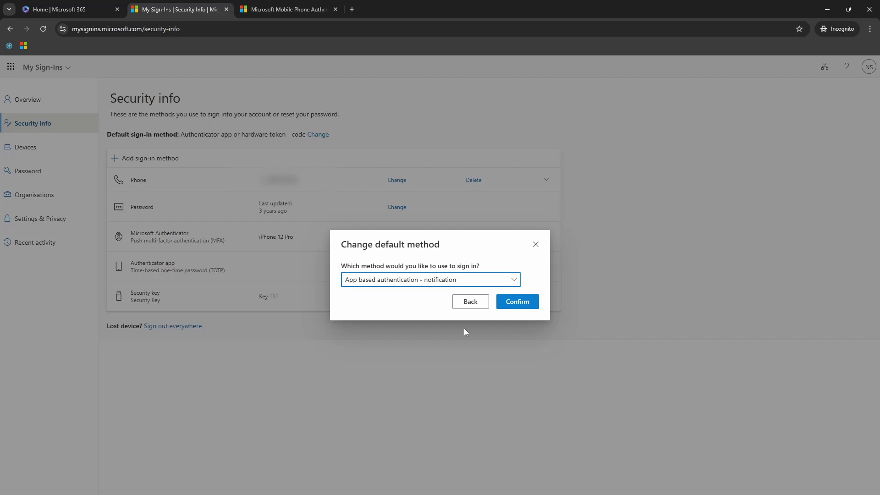
{"action": "left_click", "coordinate": [512, 305]}
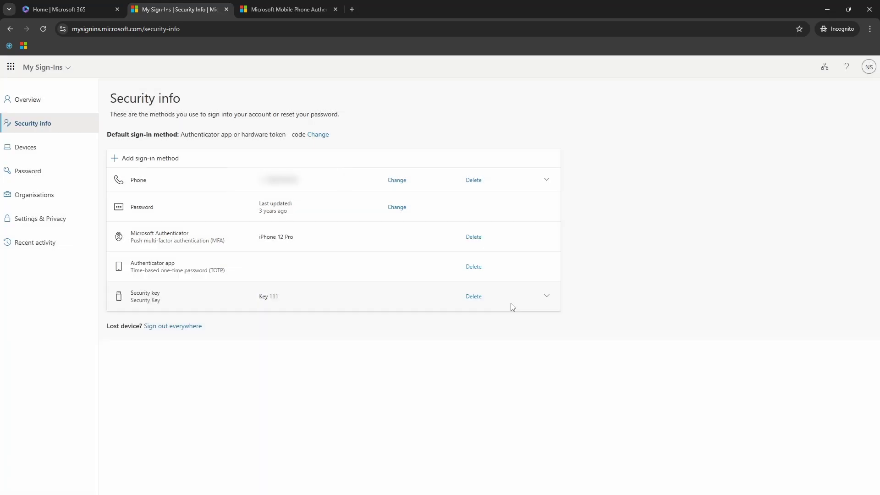